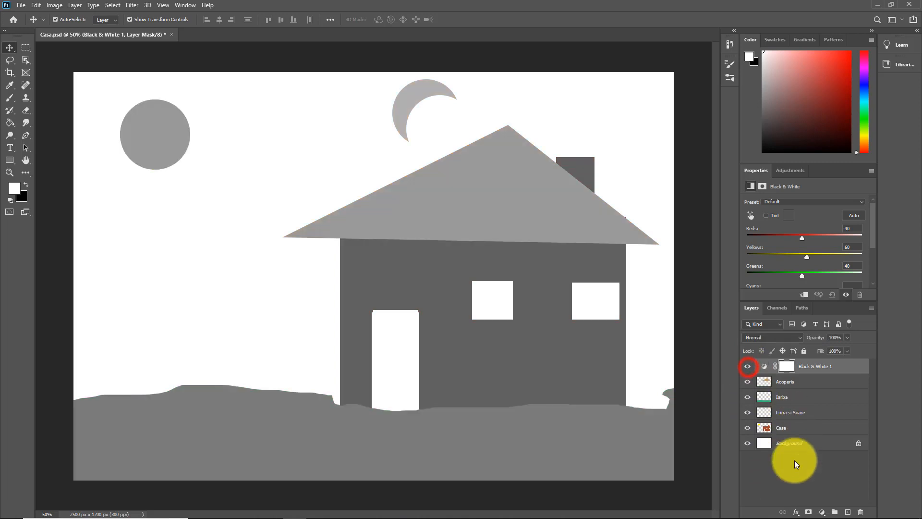
# Step: Set the Black & White adjustment's Greens to -17, toggling the layer's visibility to compare the grass with its original colours
pyautogui.click(747, 367)
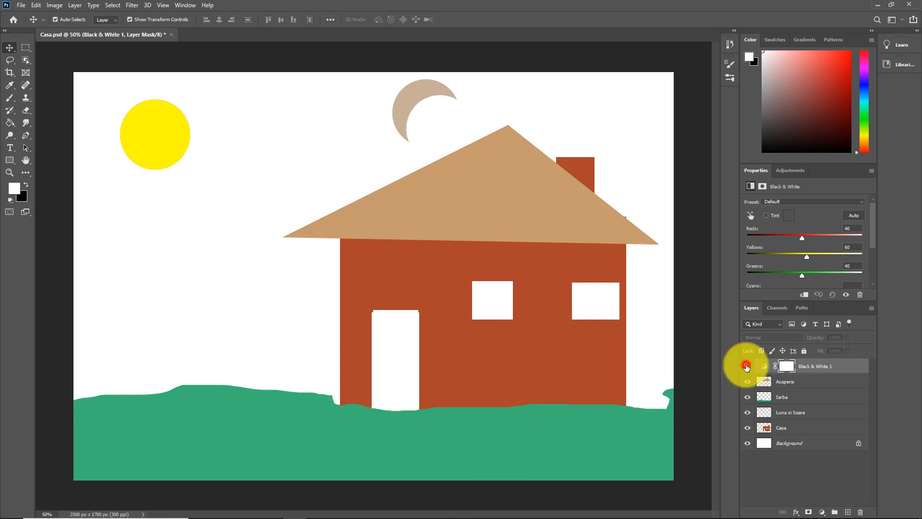
pyautogui.click(747, 367)
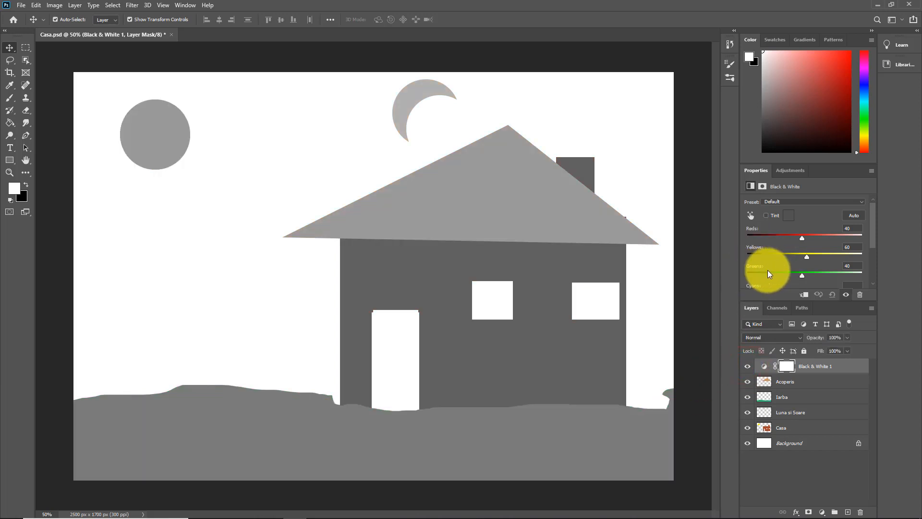
pyautogui.moveTo(803, 275)
pyautogui.mouseDown()
pyautogui.moveTo(861, 275)
pyautogui.moveTo(736, 276)
pyautogui.moveTo(866, 278)
pyautogui.moveTo(789, 278)
pyautogui.mouseUp()
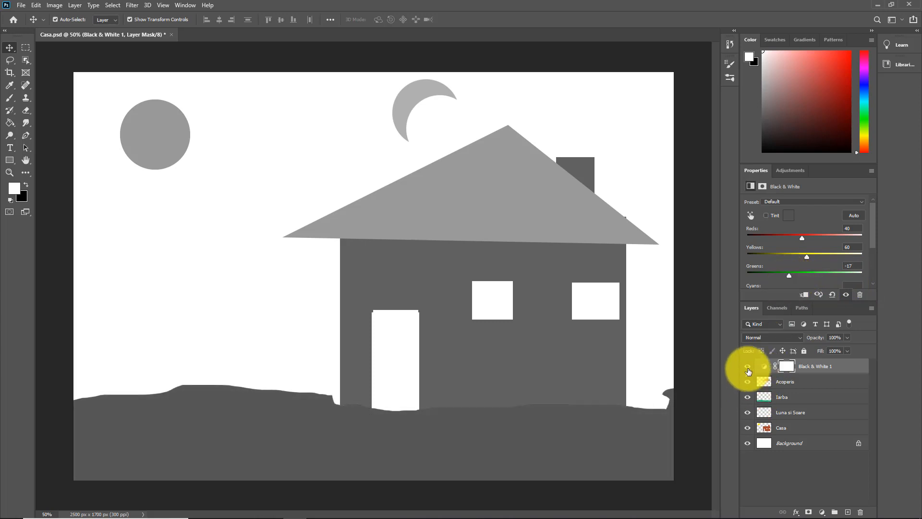
pyautogui.click(747, 366)
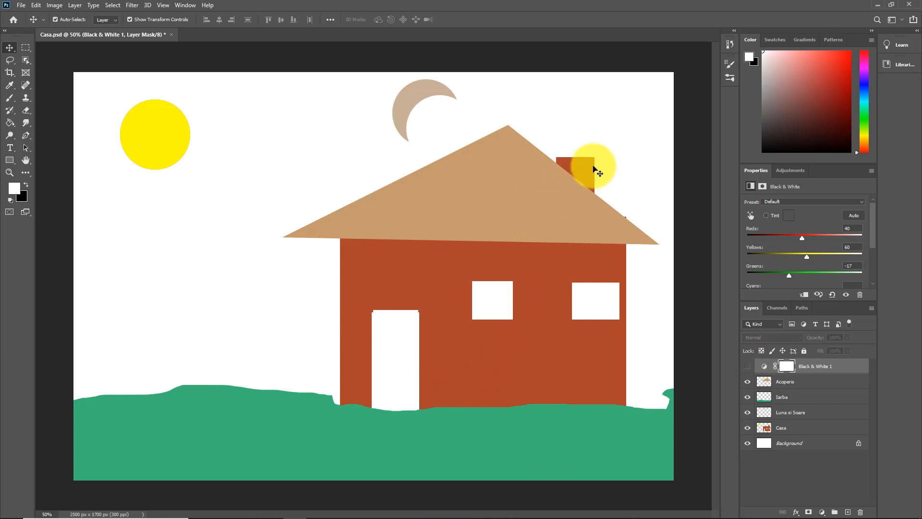
pyautogui.click(747, 366)
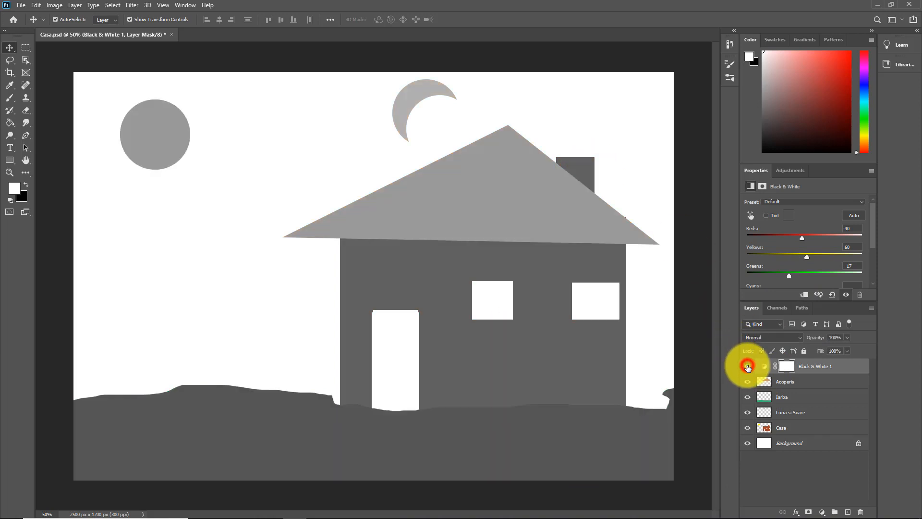
# Step: Set the Black & White adjustment's Reds to -121 and Yellows to 85, comparing against the layer hidden
pyautogui.moveTo(802, 237); pyautogui.dragTo(746, 238)
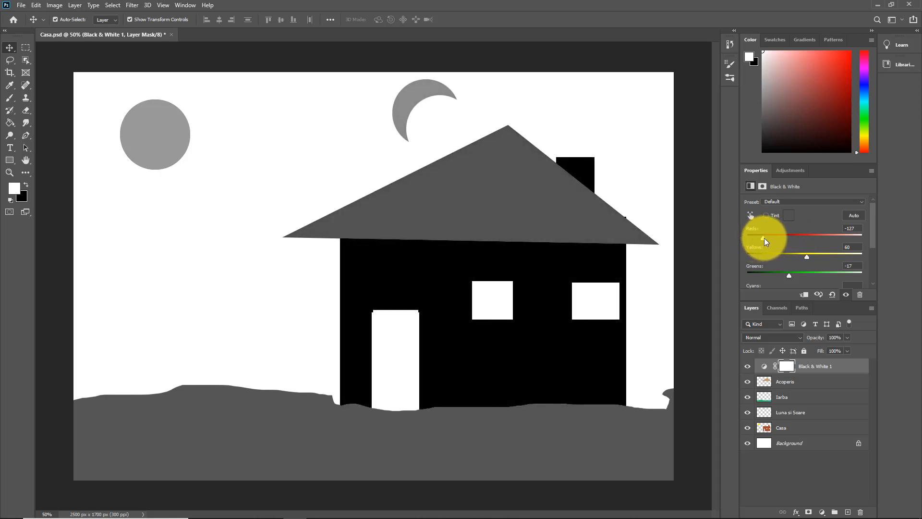
pyautogui.moveTo(765, 238); pyautogui.dragTo(765, 239)
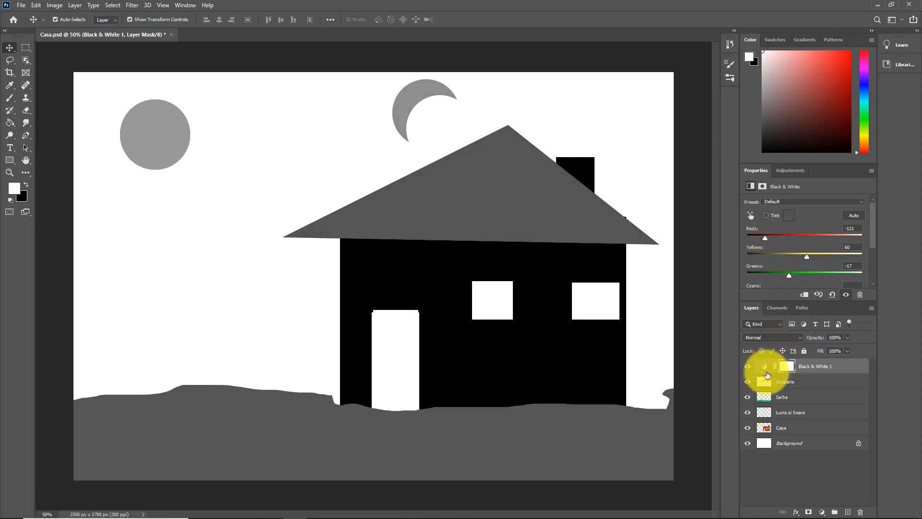
pyautogui.click(747, 366)
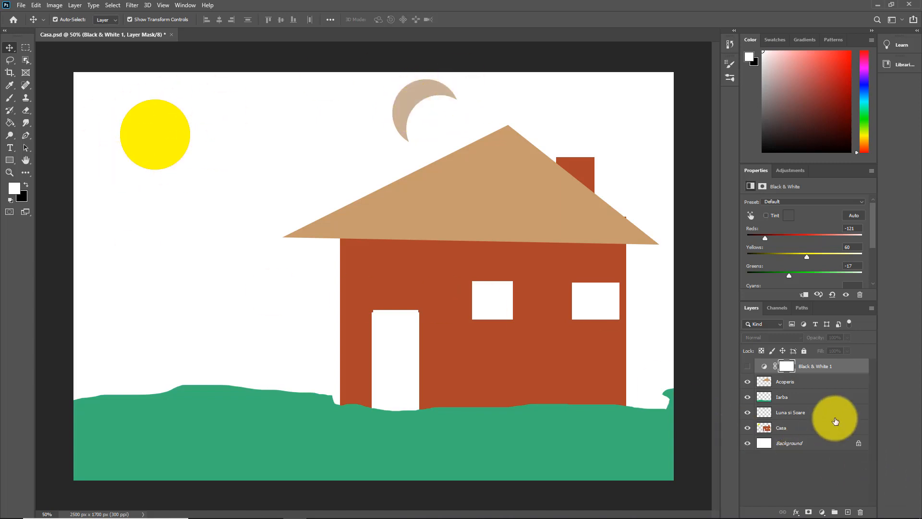
pyautogui.click(747, 366)
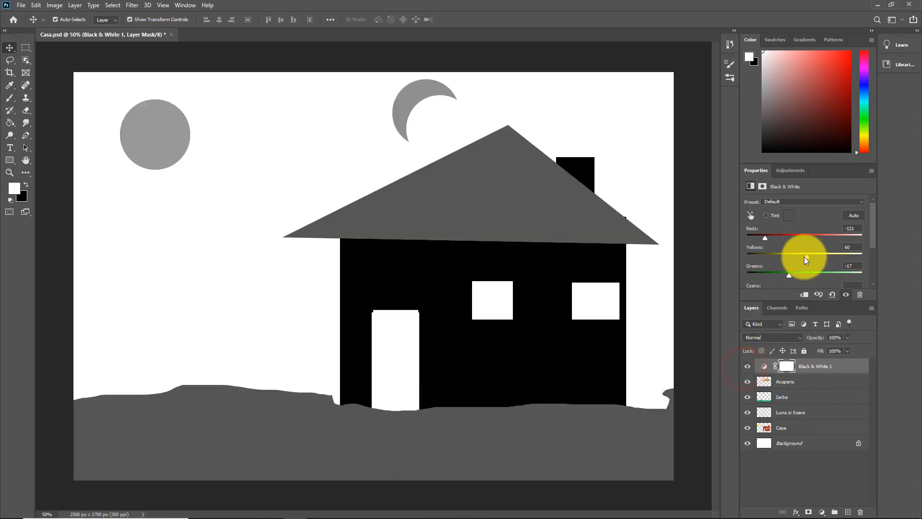
pyautogui.moveTo(809, 259)
pyautogui.mouseDown()
pyautogui.moveTo(873, 255)
pyautogui.moveTo(764, 259)
pyautogui.moveTo(811, 260)
pyautogui.mouseUp()
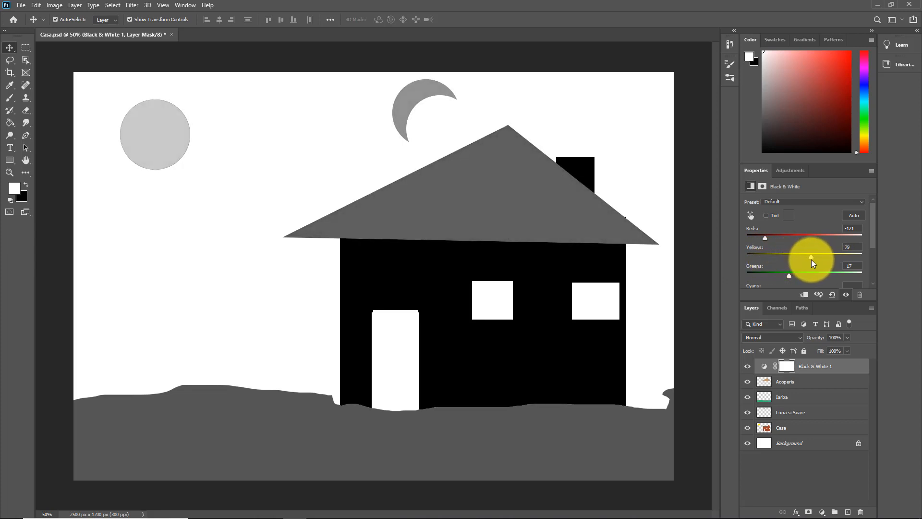
pyautogui.moveTo(811, 260); pyautogui.dragTo(813, 259)
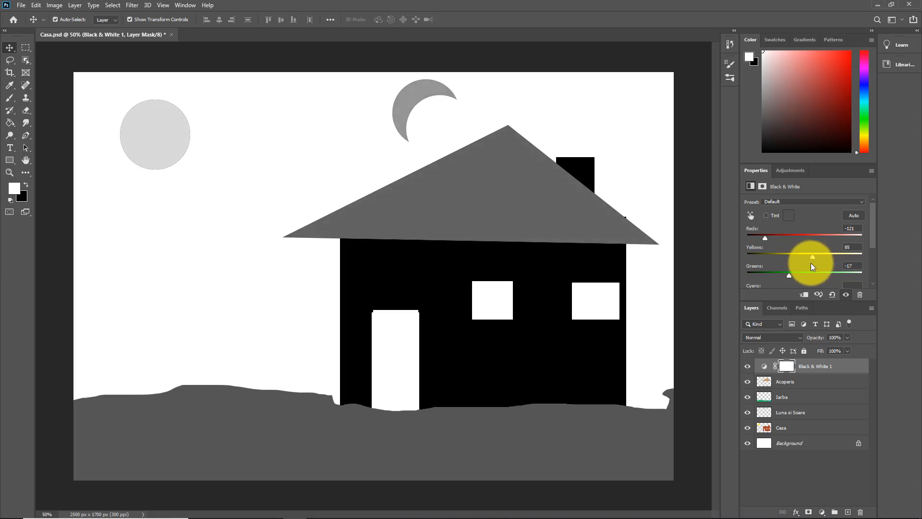
# Step: Use the on-image adjustment tool to set Greens to -95 from the grass, Reds to -29 from the wall and Yellows to 27
pyautogui.click(752, 218)
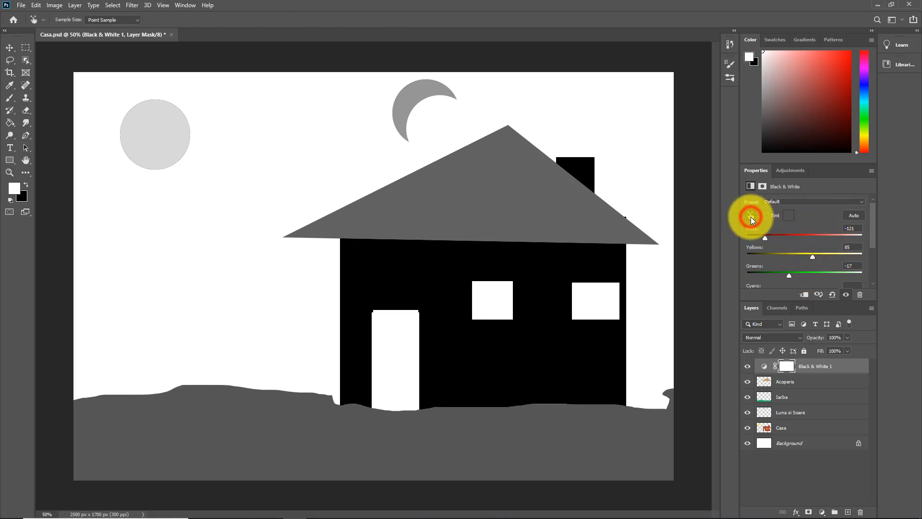
pyautogui.moveTo(316, 438); pyautogui.dragTo(292, 438)
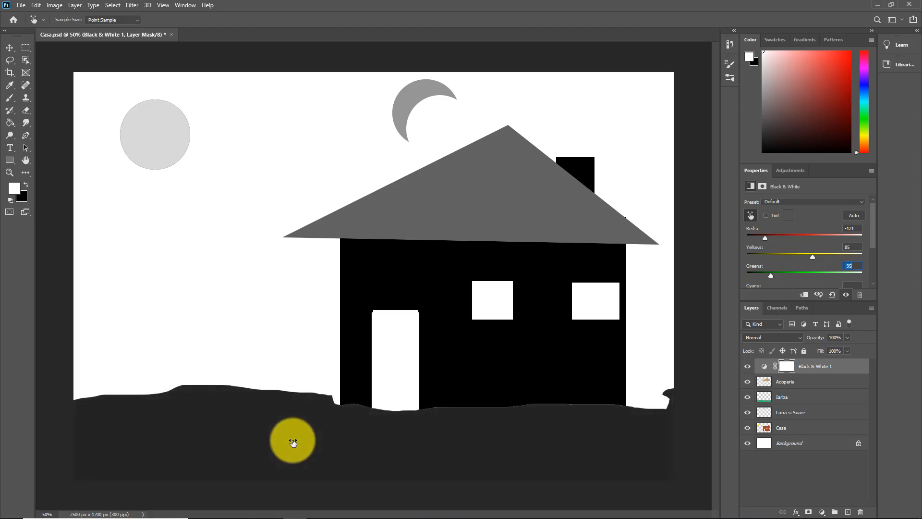
pyautogui.moveTo(474, 364); pyautogui.dragTo(519, 366)
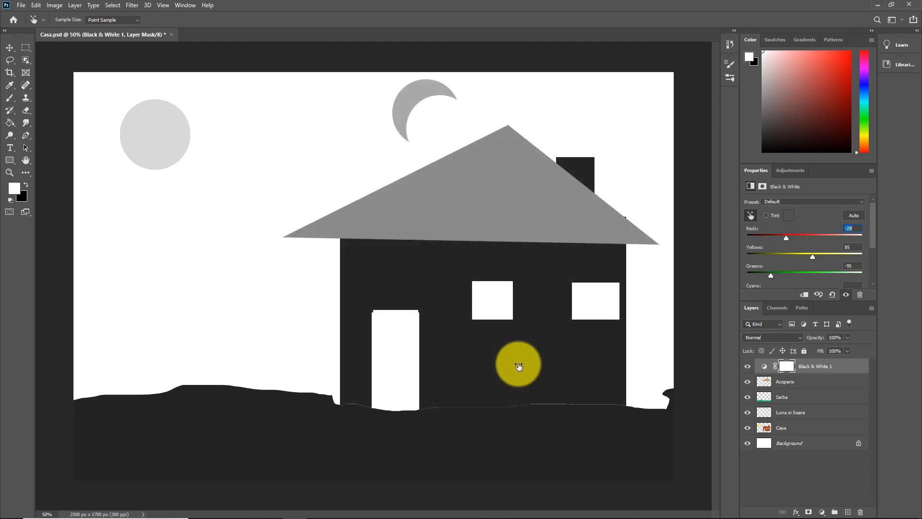
pyautogui.moveTo(471, 207)
pyautogui.mouseDown()
pyautogui.moveTo(559, 214)
pyautogui.moveTo(465, 211)
pyautogui.moveTo(475, 207)
pyautogui.mouseUp()
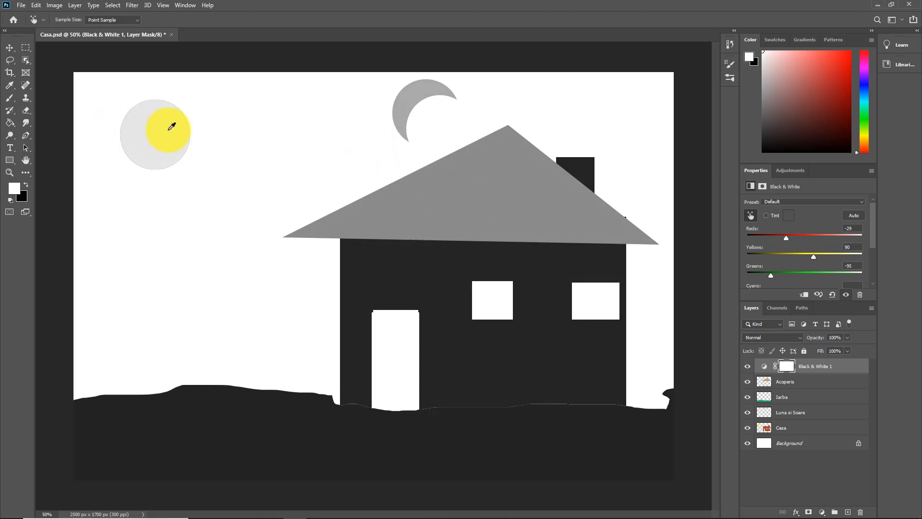
pyautogui.moveTo(170, 131); pyautogui.dragTo(138, 132)
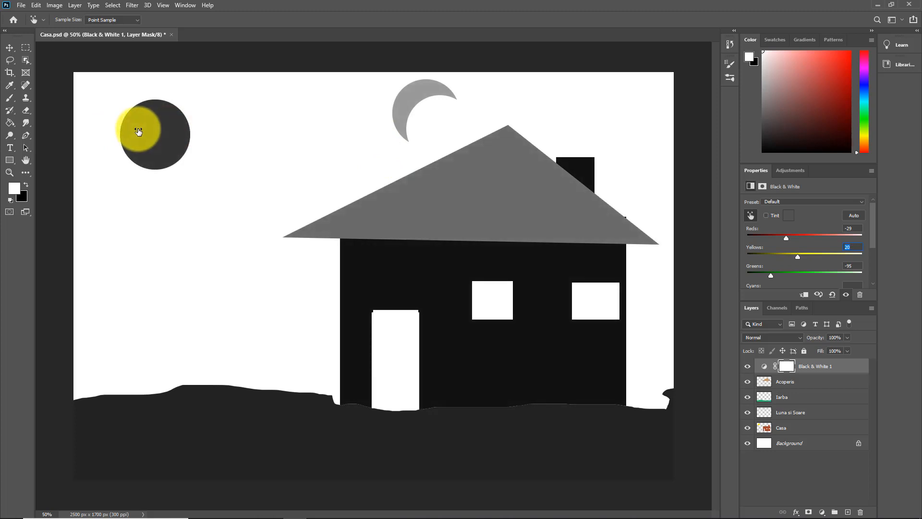
pyautogui.moveTo(409, 106)
pyautogui.mouseDown()
pyautogui.moveTo(392, 101)
pyautogui.moveTo(437, 120)
pyautogui.moveTo(397, 103)
pyautogui.moveTo(418, 117)
pyautogui.moveTo(407, 115)
pyautogui.mouseUp()
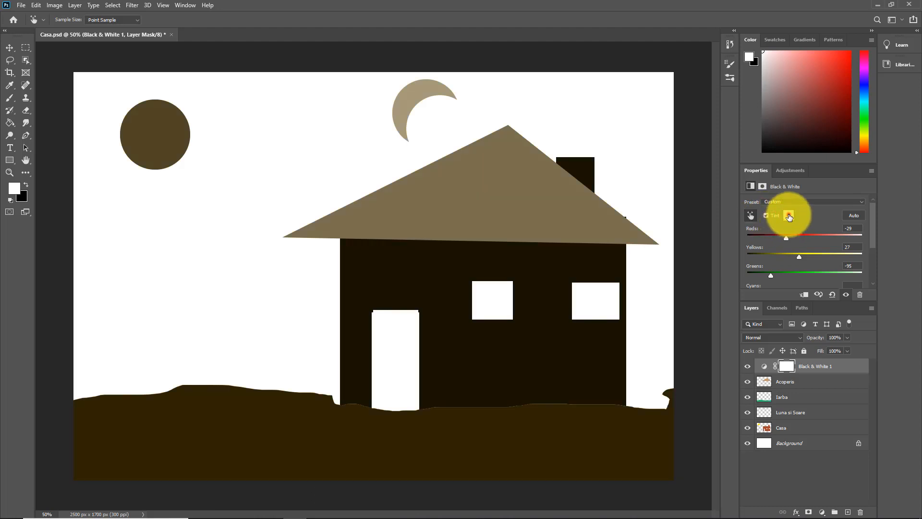
# Step: Set the Black & White tint colour to a saturated green, 70d122
pyautogui.click(788, 214)
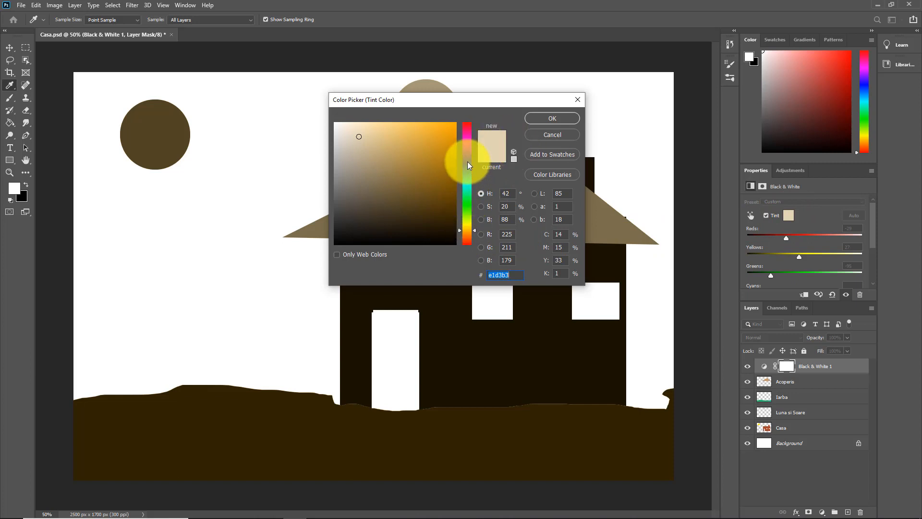
pyautogui.click(468, 220)
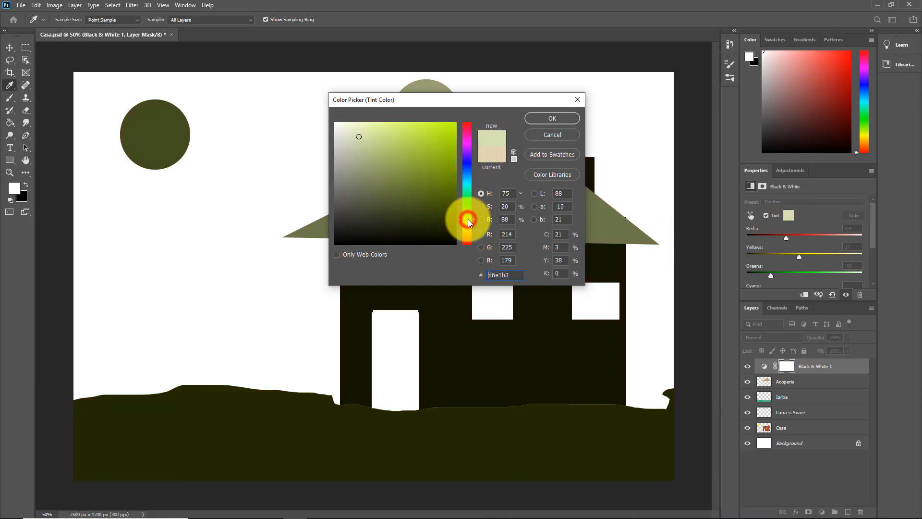
pyautogui.moveTo(474, 220)
pyautogui.mouseDown()
pyautogui.moveTo(473, 197)
pyautogui.moveTo(475, 244)
pyautogui.moveTo(472, 177)
pyautogui.moveTo(476, 212)
pyautogui.mouseUp()
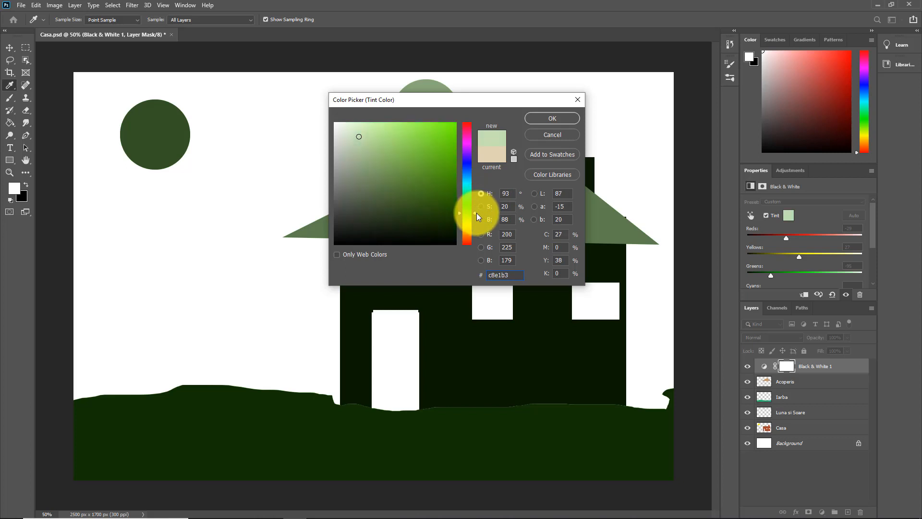
pyautogui.moveTo(360, 137); pyautogui.dragTo(437, 144)
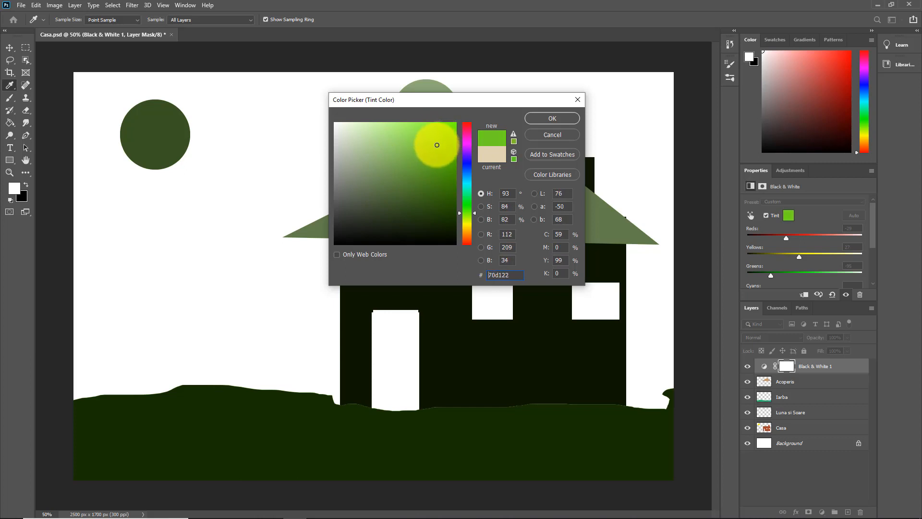
pyautogui.click(562, 118)
pyautogui.click(562, 118)
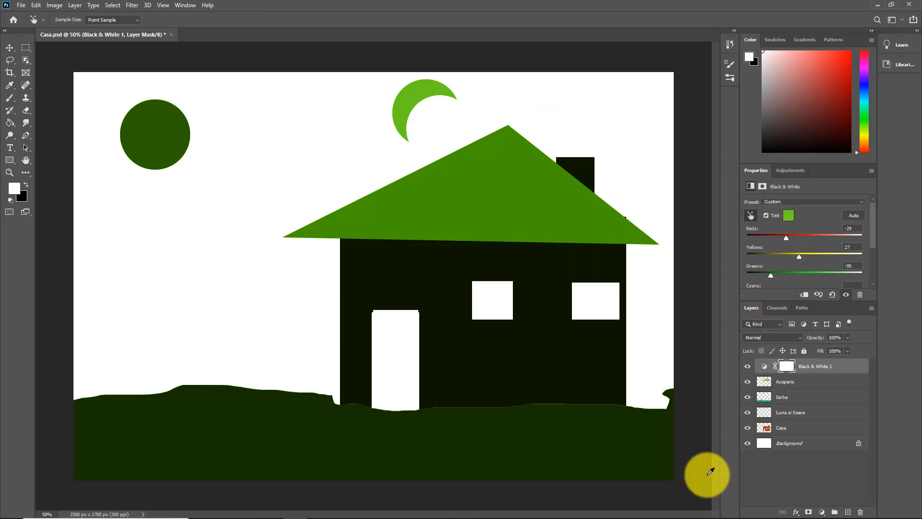
# Step: Adjust the grass, wall and roof tones directly on the image to Greens 163, Reds 14 and Yellows 37
pyautogui.moveTo(373, 448); pyautogui.dragTo(505, 448)
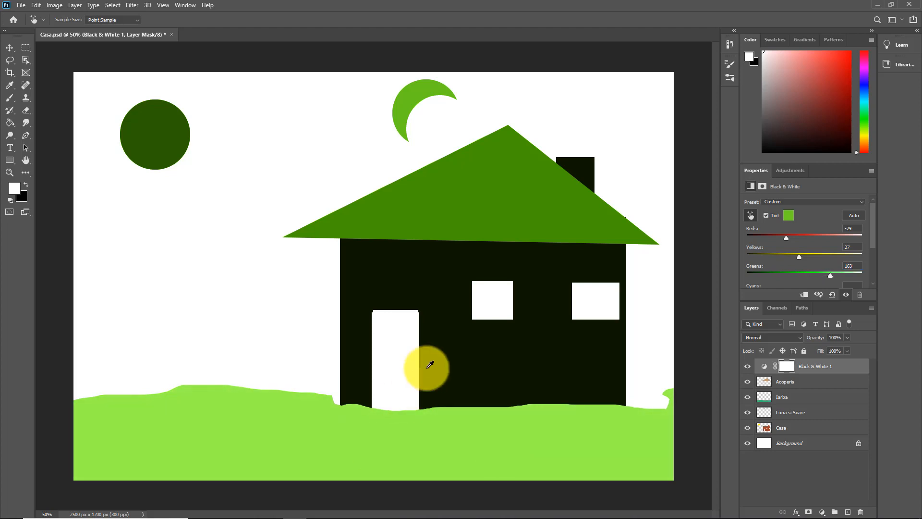
pyautogui.moveTo(478, 362); pyautogui.dragTo(509, 366)
pyautogui.moveTo(490, 365); pyautogui.dragTo(511, 358)
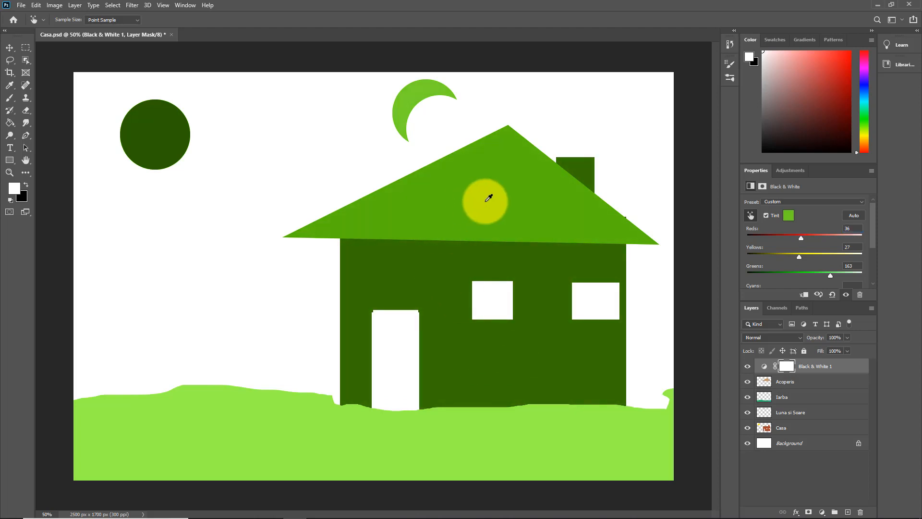
pyautogui.moveTo(491, 194); pyautogui.dragTo(511, 201)
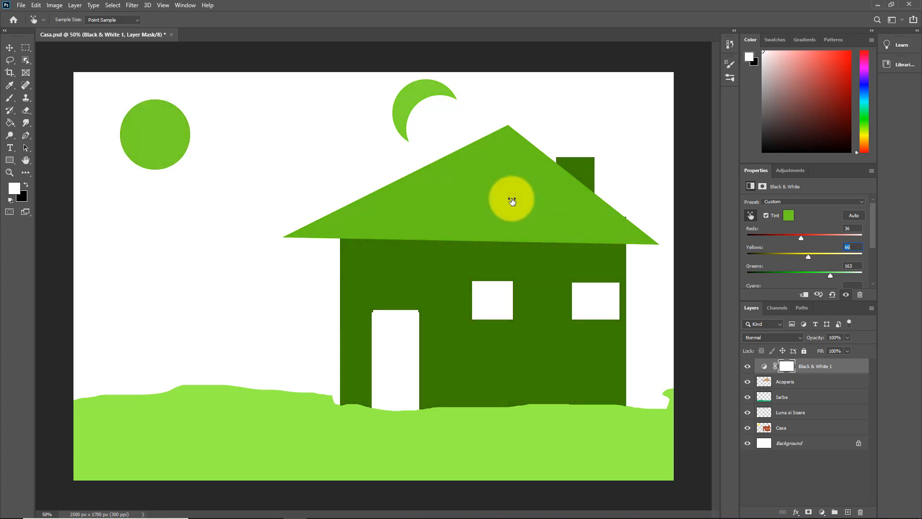
pyautogui.click(524, 366)
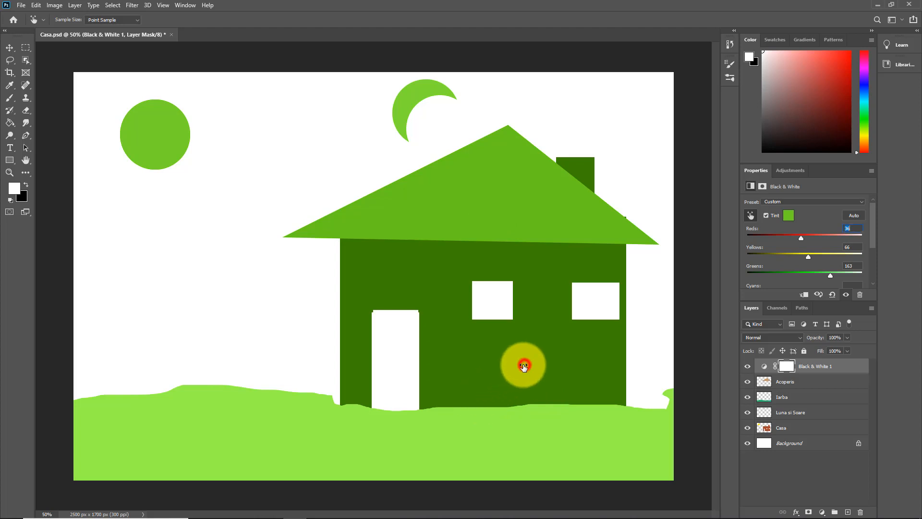
pyautogui.moveTo(524, 366); pyautogui.dragTo(517, 367)
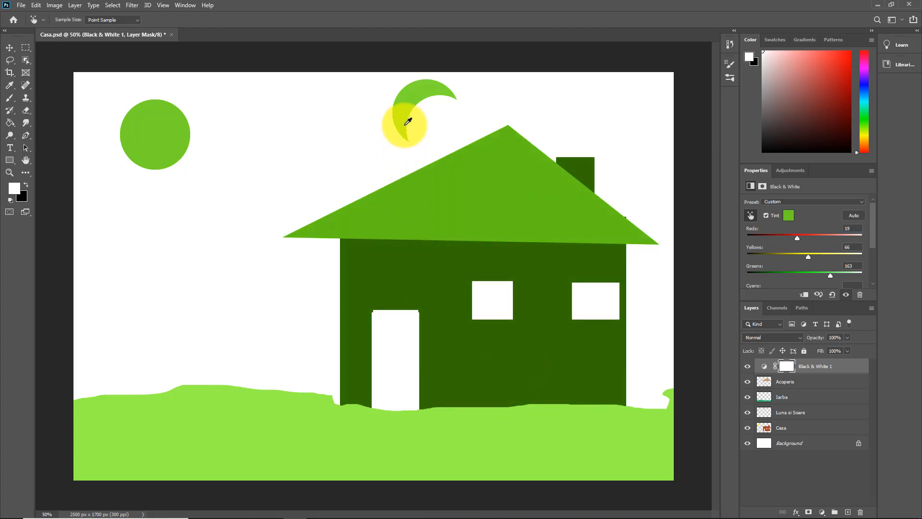
pyautogui.moveTo(465, 175); pyautogui.dragTo(460, 173)
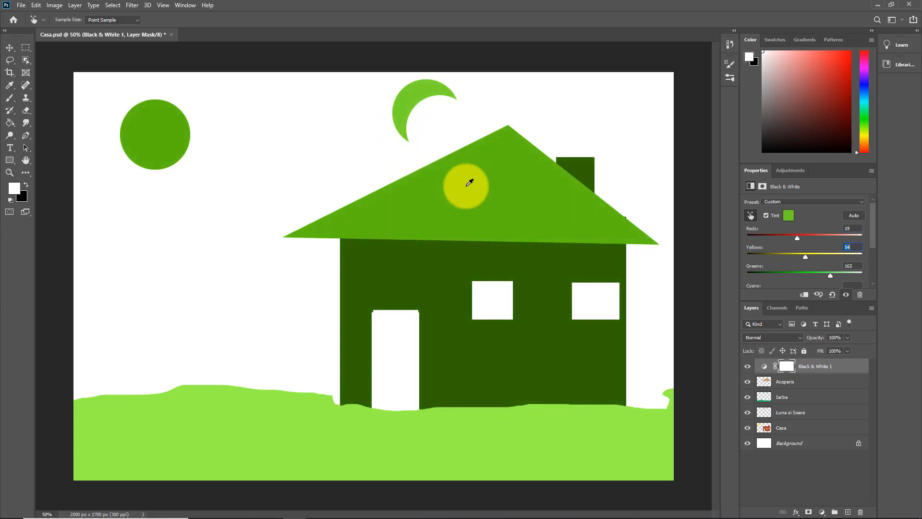
pyautogui.moveTo(549, 354); pyautogui.dragTo(550, 356)
pyautogui.moveTo(515, 210); pyautogui.dragTo(505, 208)
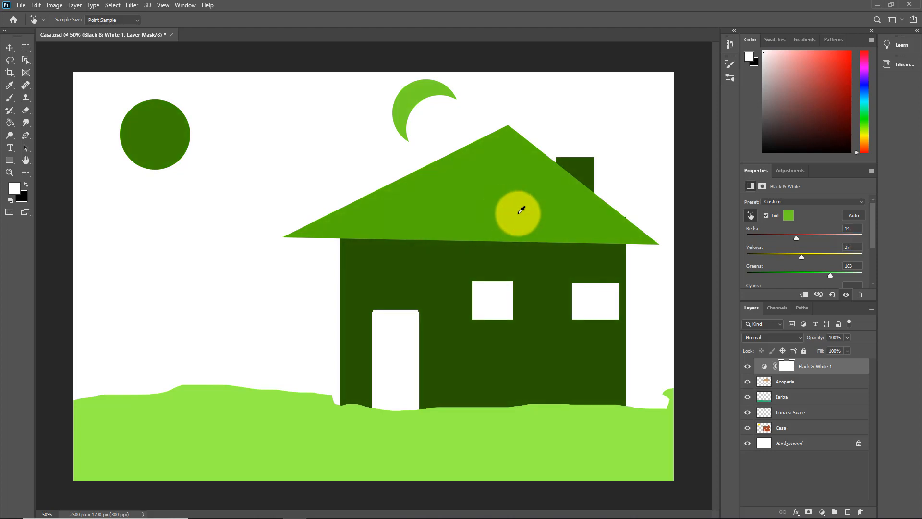
# Step: Change the Black & White tint colour to a pinkish purple, bd47cf
pyautogui.click(788, 215)
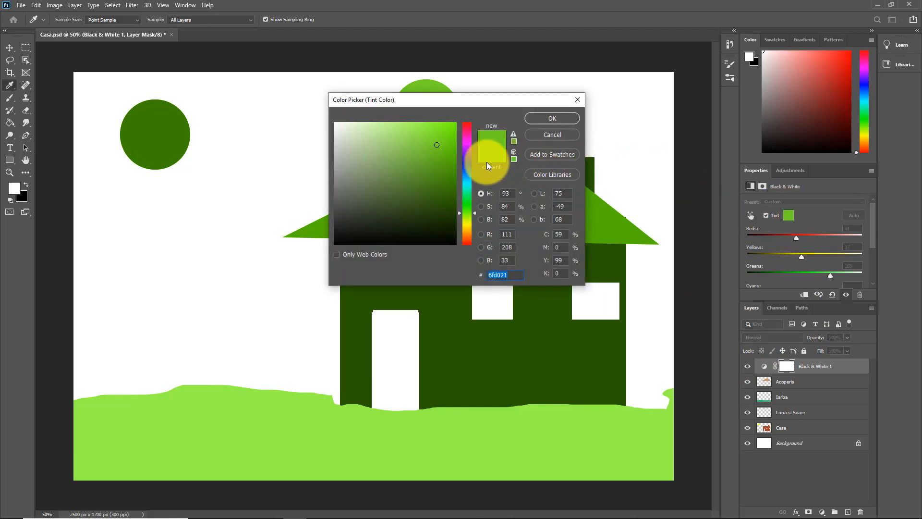
pyautogui.click(466, 152)
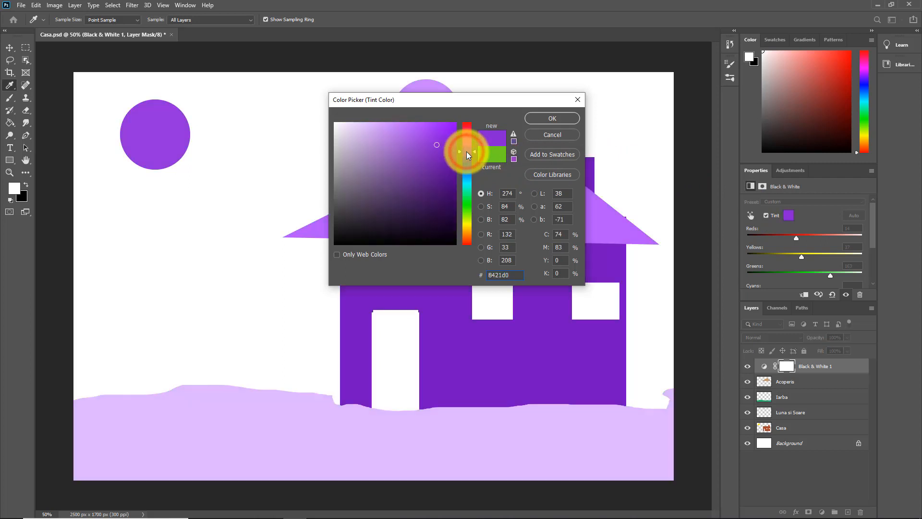
pyautogui.click(474, 147)
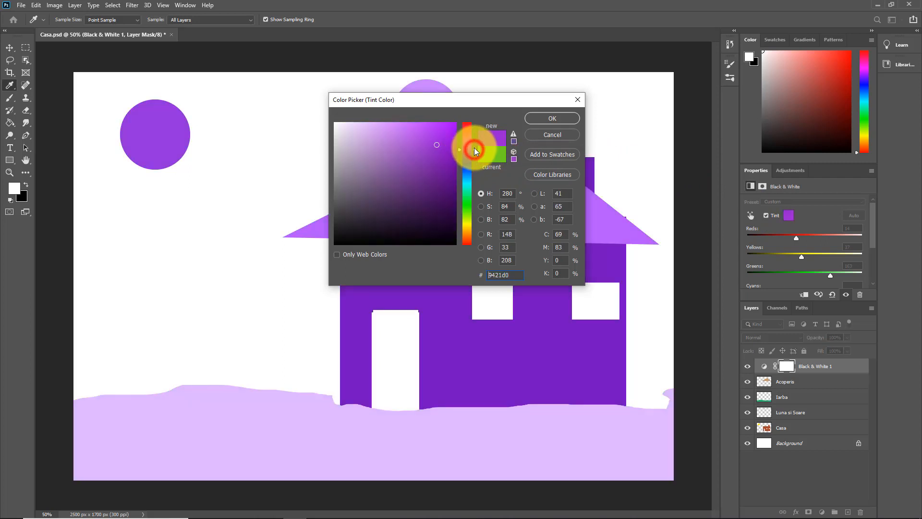
pyautogui.moveTo(474, 146); pyautogui.dragTo(414, 145)
pyautogui.click(560, 120)
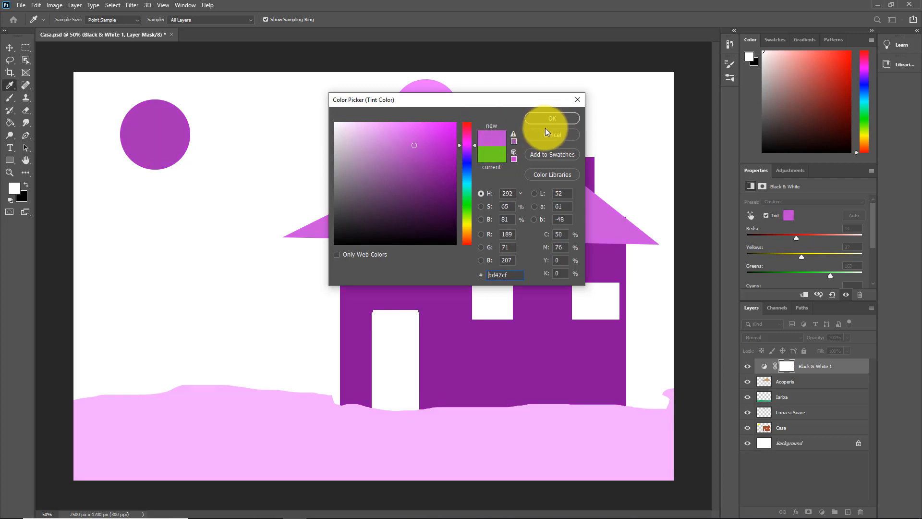
pyautogui.click(549, 121)
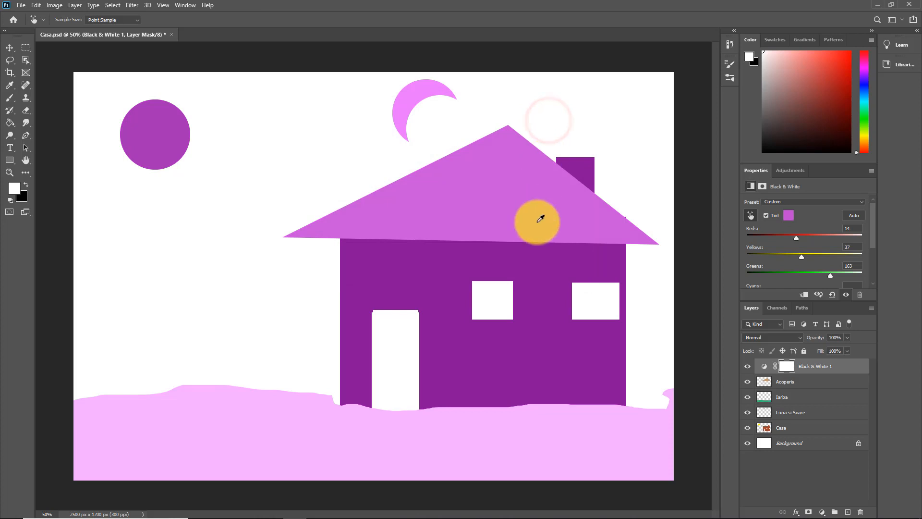
# Step: Adjust the wall, grass and roof tones directly on the image to Reds 37, Greens 120 and Yellows 90
pyautogui.moveTo(561, 334)
pyautogui.mouseDown()
pyautogui.moveTo(555, 352)
pyautogui.moveTo(575, 350)
pyautogui.moveTo(562, 351)
pyautogui.mouseUp()
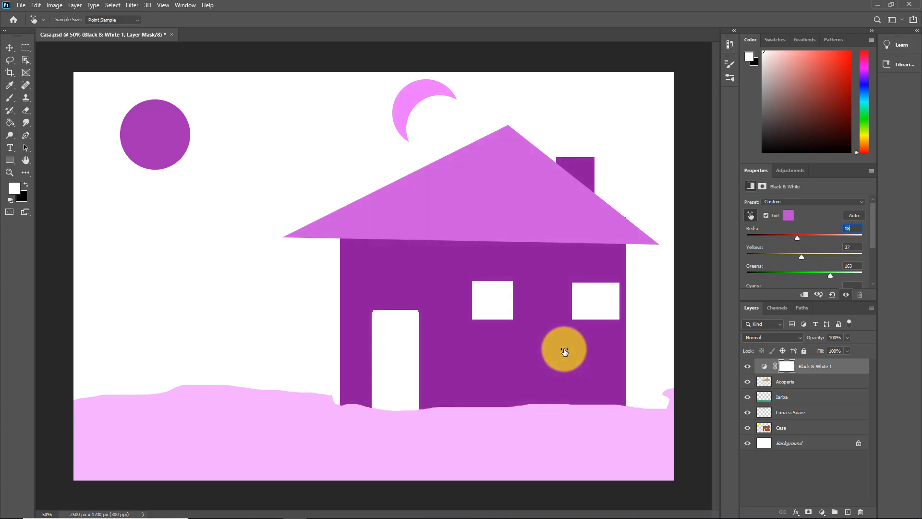
pyautogui.moveTo(549, 437); pyautogui.dragTo(456, 449)
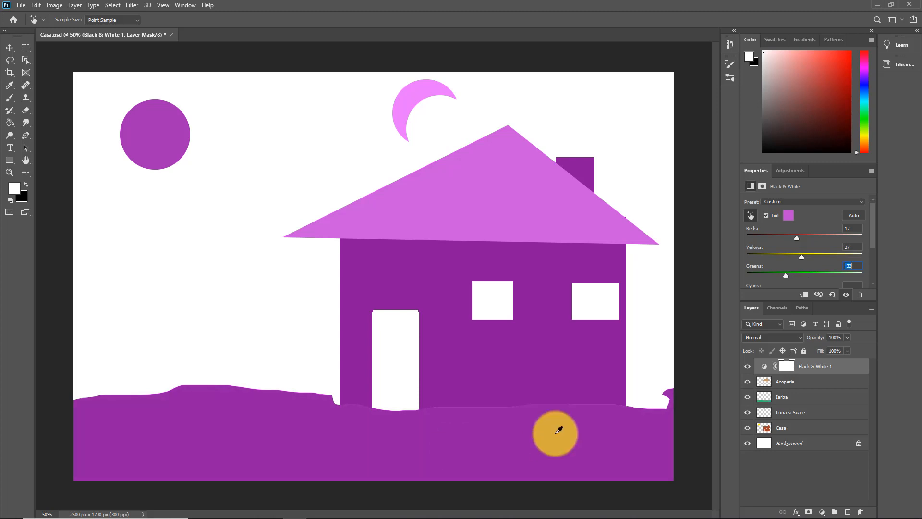
pyautogui.moveTo(507, 363); pyautogui.dragTo(529, 365)
pyautogui.moveTo(388, 434); pyautogui.dragTo(464, 442)
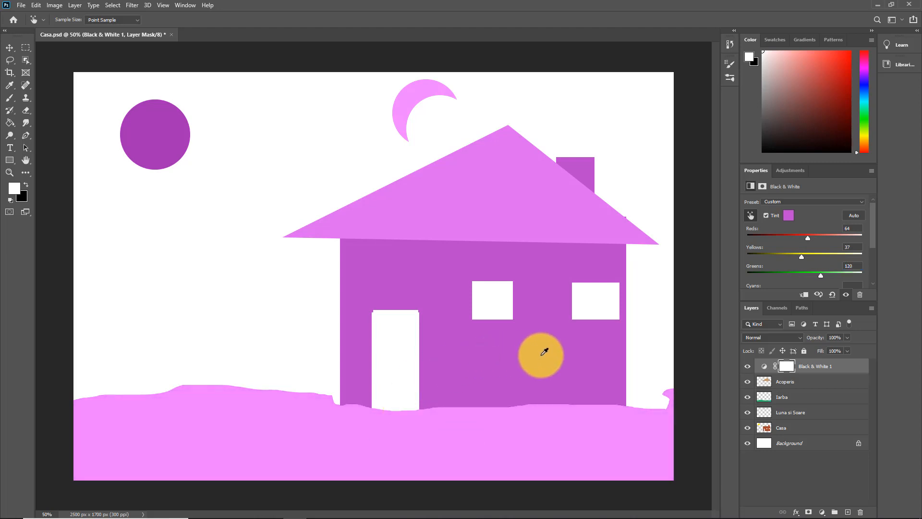
pyautogui.moveTo(541, 354); pyautogui.dragTo(531, 359)
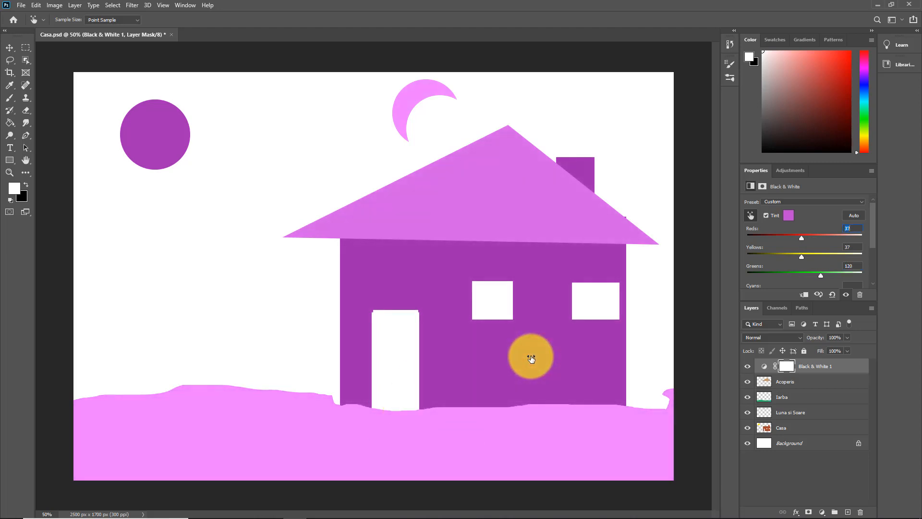
pyautogui.moveTo(482, 196); pyautogui.dragTo(508, 200)
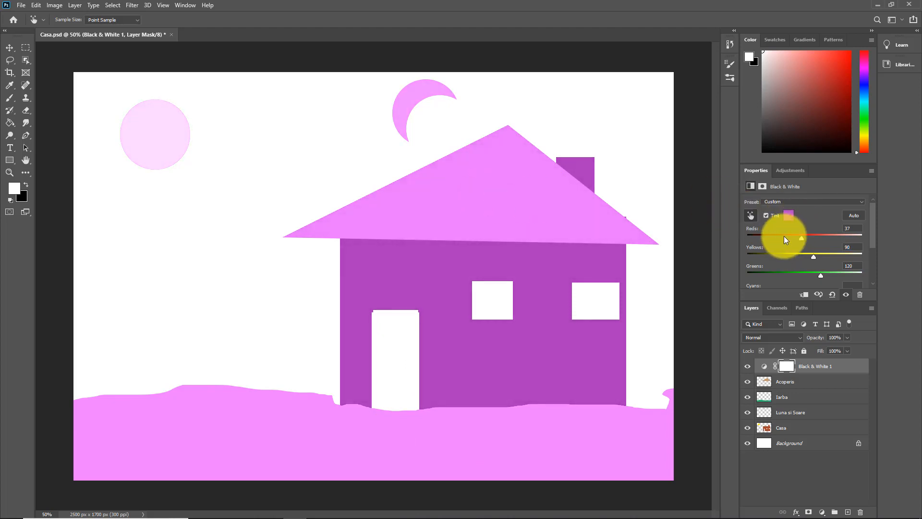
# Step: Change the Black & White tint colour to a light blue, 7facda
pyautogui.click(788, 216)
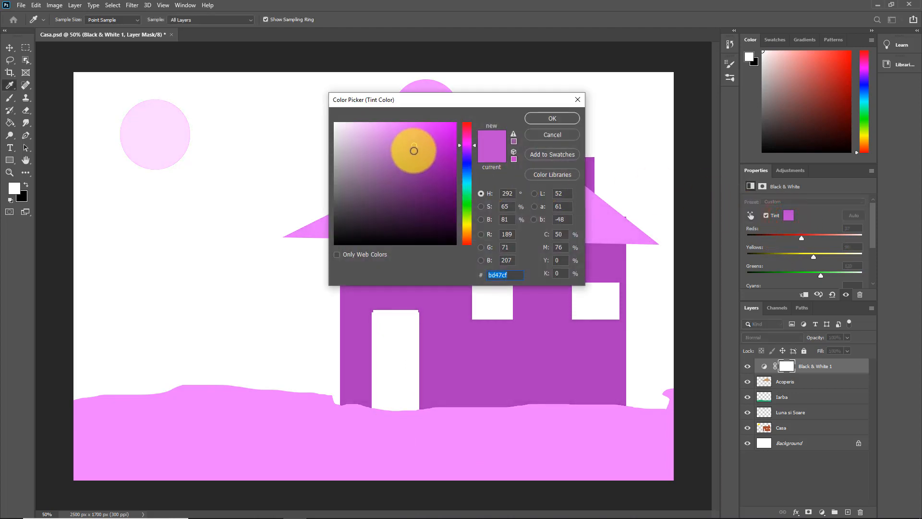
pyautogui.moveTo(414, 146)
pyautogui.mouseDown()
pyautogui.moveTo(385, 154)
pyautogui.moveTo(377, 144)
pyautogui.moveTo(422, 173)
pyautogui.moveTo(346, 130)
pyautogui.moveTo(385, 130)
pyautogui.moveTo(385, 146)
pyautogui.mouseUp()
pyautogui.moveTo(475, 145)
pyautogui.mouseDown()
pyautogui.moveTo(475, 169)
pyautogui.moveTo(474, 150)
pyautogui.mouseUp()
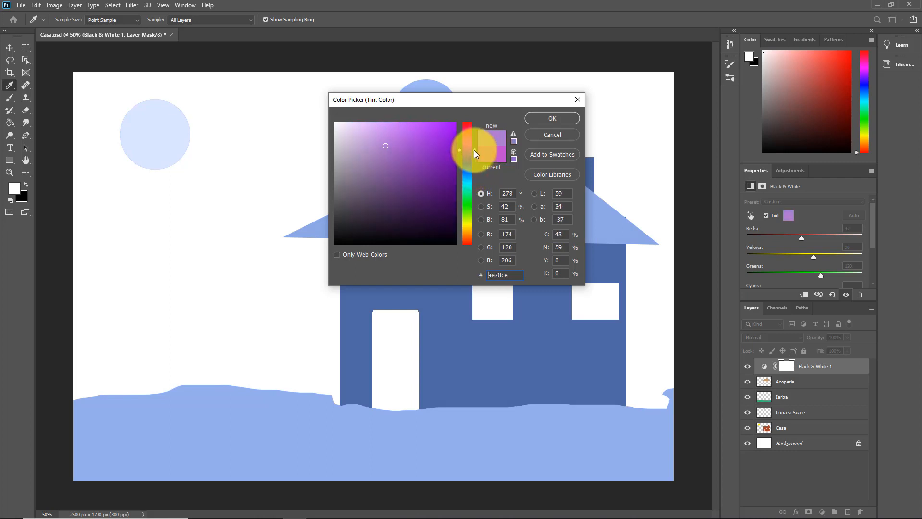
pyautogui.moveTo(474, 150)
pyautogui.mouseDown()
pyautogui.moveTo(474, 140)
pyautogui.moveTo(475, 191)
pyautogui.moveTo(474, 161)
pyautogui.mouseUp()
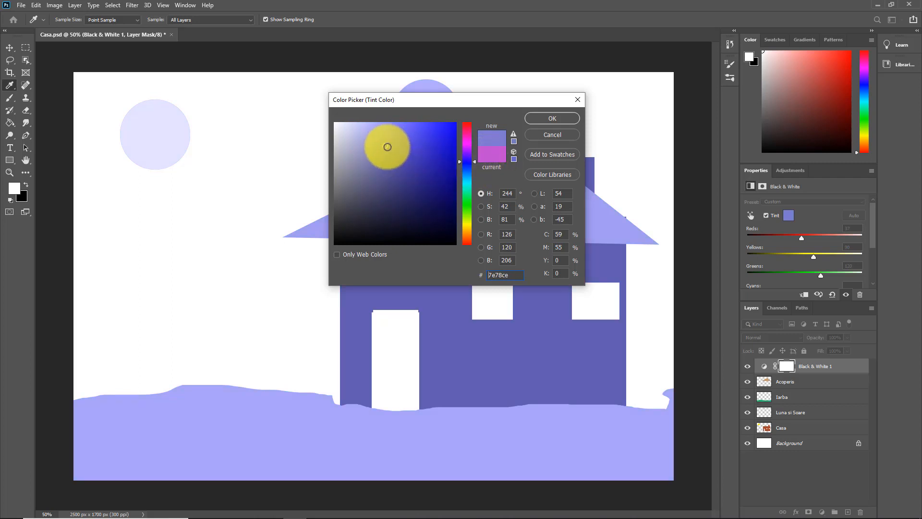
pyautogui.moveTo(388, 146)
pyautogui.mouseDown()
pyautogui.moveTo(357, 135)
pyautogui.moveTo(398, 145)
pyautogui.moveTo(386, 140)
pyautogui.mouseUp()
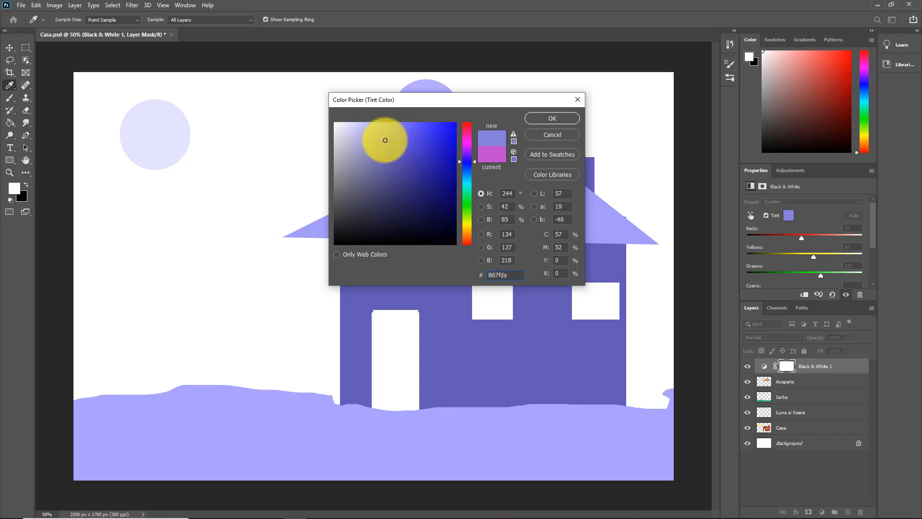
pyautogui.moveTo(474, 159)
pyautogui.mouseDown()
pyautogui.moveTo(475, 168)
pyautogui.moveTo(473, 152)
pyautogui.moveTo(476, 173)
pyautogui.mouseUp()
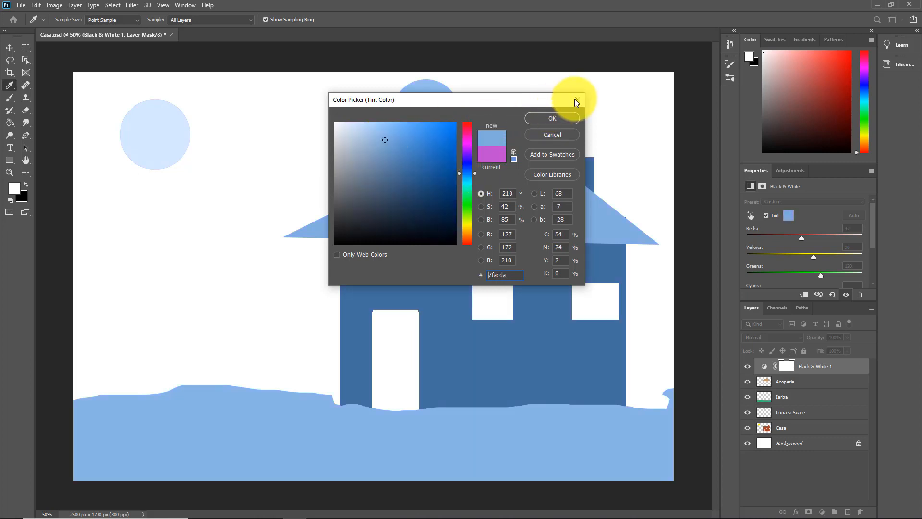
pyautogui.click(565, 121)
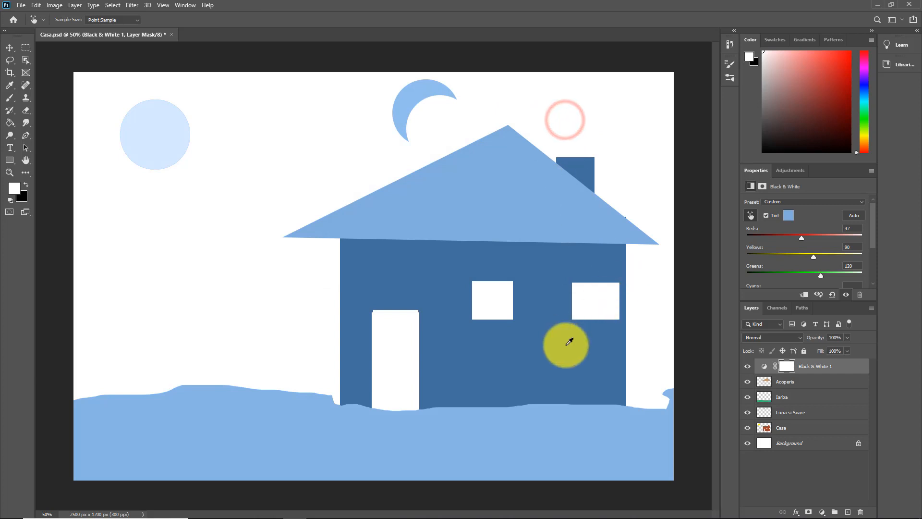
# Step: Use the on-image adjustment tool to set Reds to 3 from the wall, Yellows to 69 from the roof and Greens to 161 from the grass
pyautogui.moveTo(584, 349); pyautogui.dragTo(568, 350)
pyautogui.click(473, 198)
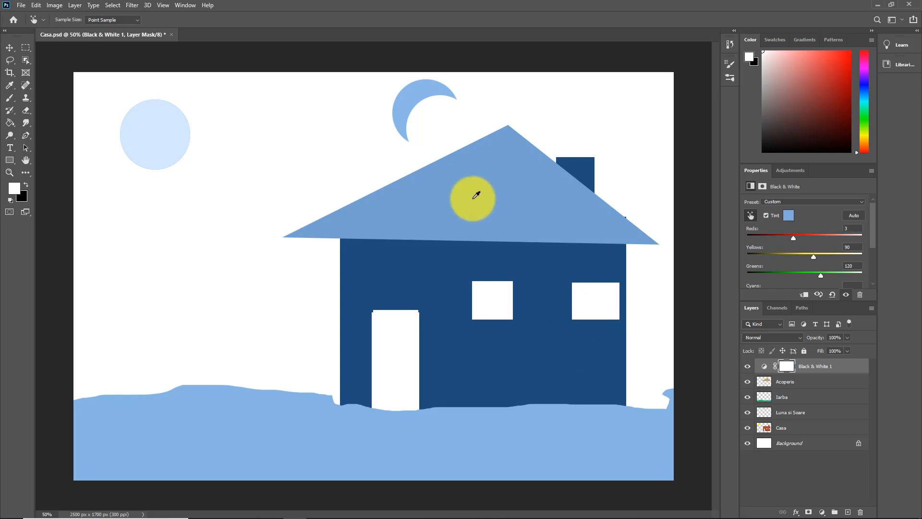
pyautogui.moveTo(476, 195); pyautogui.dragTo(463, 201)
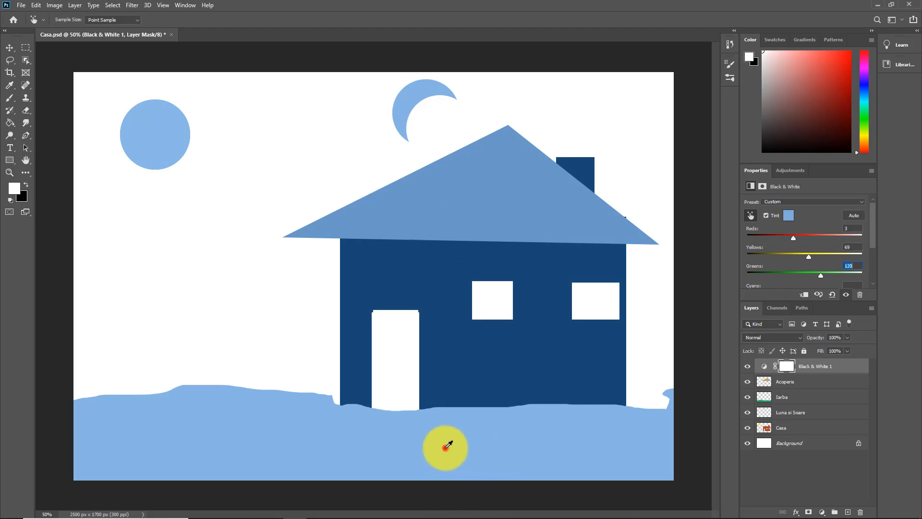
pyautogui.moveTo(447, 446); pyautogui.dragTo(464, 450)
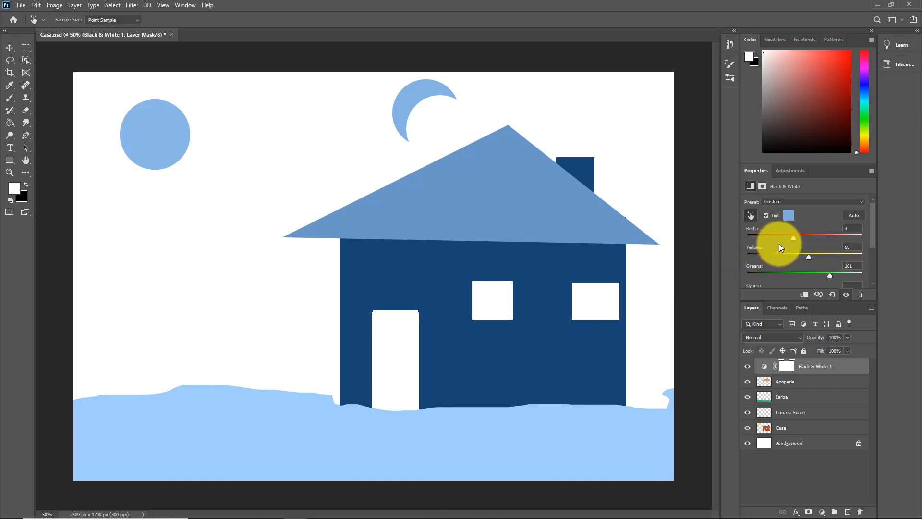
# Step: Change the Black & White tint colour to a yellowish green, bcdc5b
pyautogui.click(789, 215)
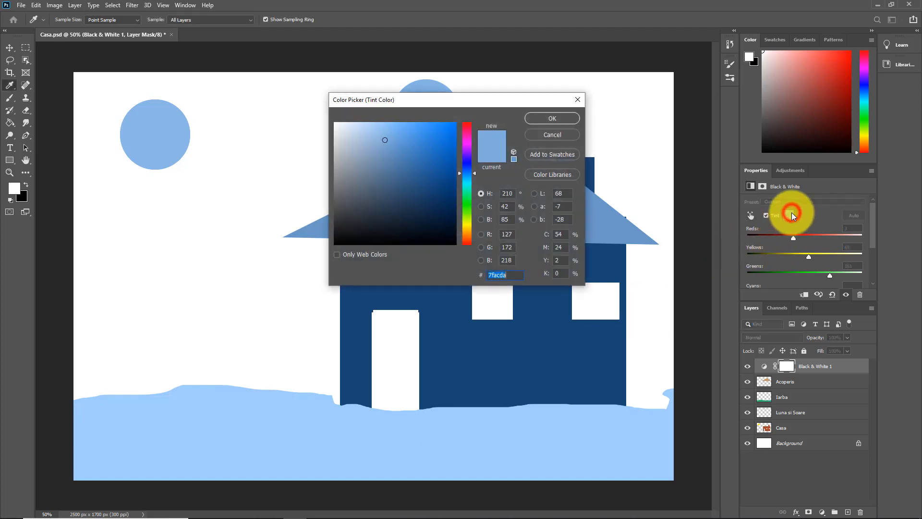
pyautogui.click(467, 189)
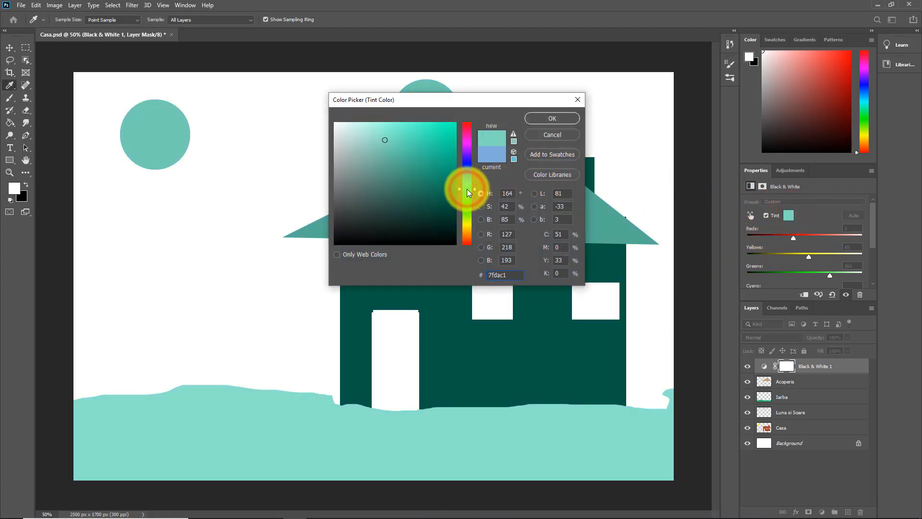
pyautogui.moveTo(473, 188); pyautogui.dragTo(475, 208)
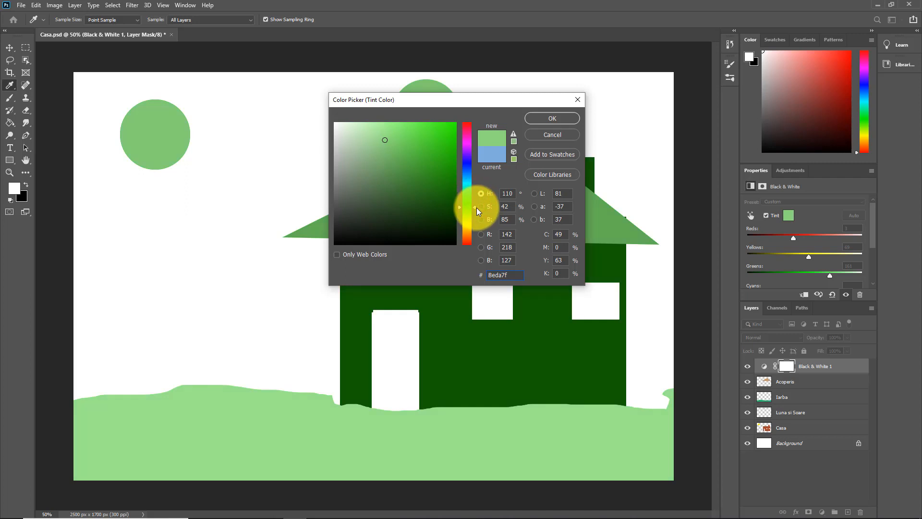
pyautogui.moveTo(474, 207); pyautogui.dragTo(475, 213)
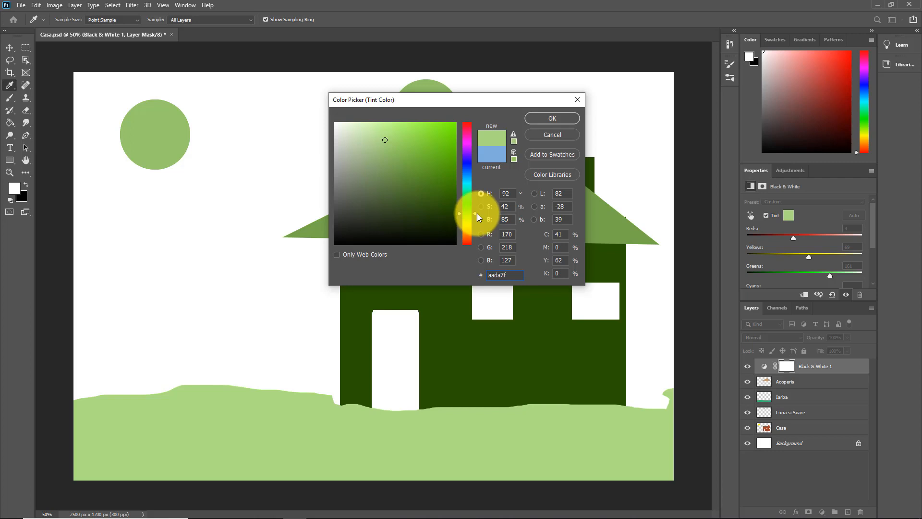
pyautogui.moveTo(474, 213); pyautogui.dragTo(476, 219)
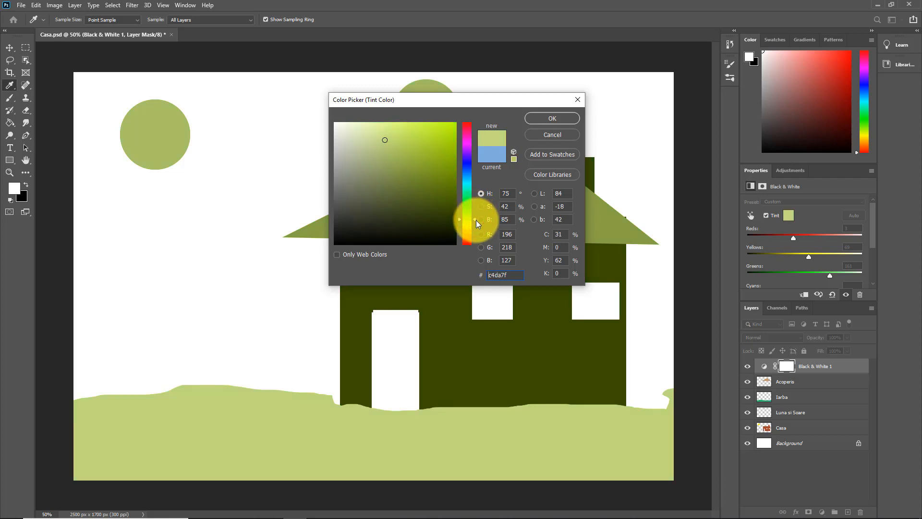
pyautogui.click(384, 140)
pyautogui.moveTo(384, 139); pyautogui.dragTo(406, 140)
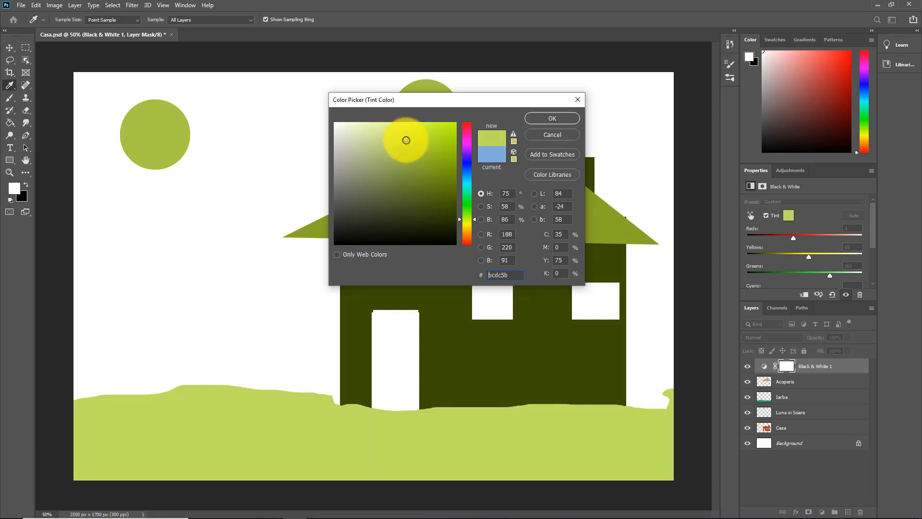
pyautogui.click(565, 117)
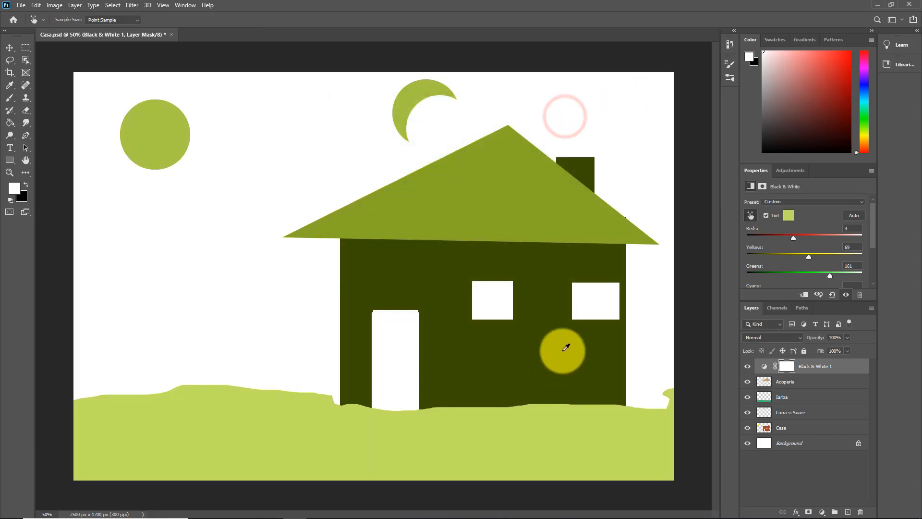
# Step: Adjust the wall and roof tones directly on the image to Reds -4 and Yellows 84
pyautogui.moveTo(566, 347); pyautogui.dragTo(523, 359)
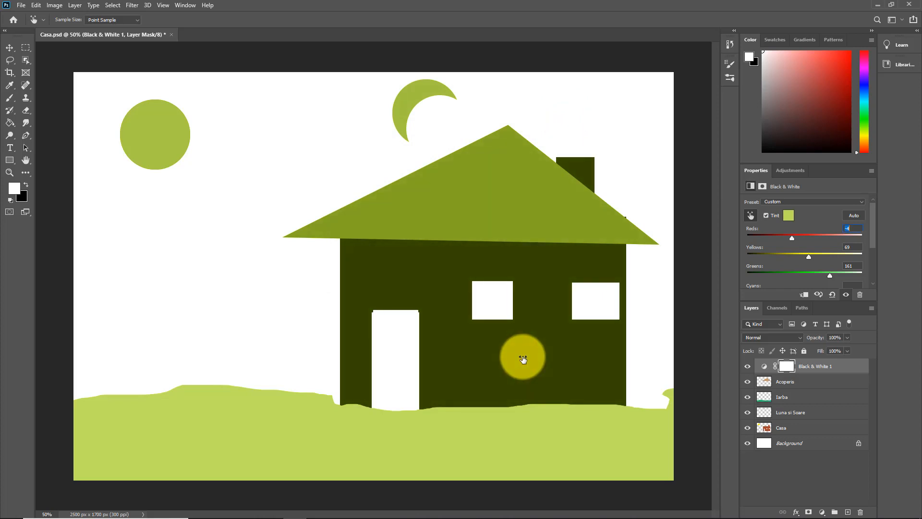
pyautogui.moveTo(486, 203); pyautogui.dragTo(485, 198)
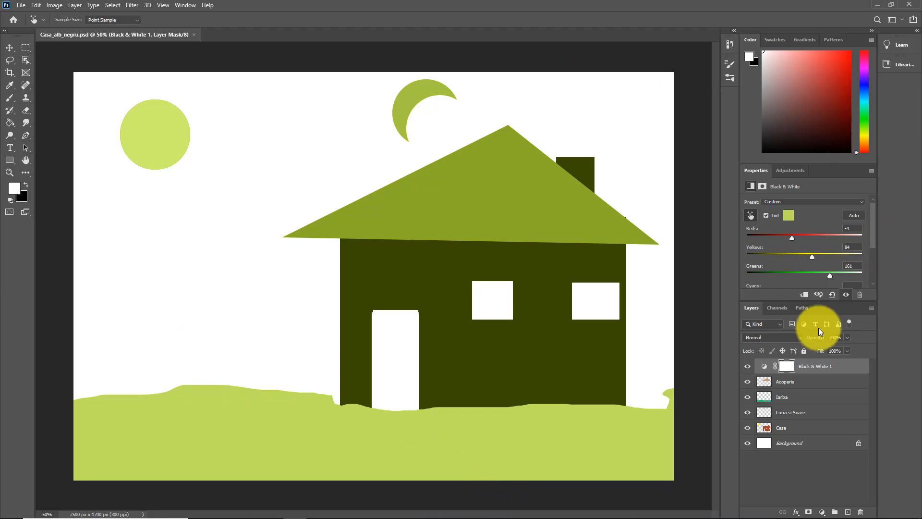
# Step: Compare the illustration with and without the Black & White adjustment by toggling the adjustment layer's visibility twice, leaving it shown
pyautogui.click(747, 367)
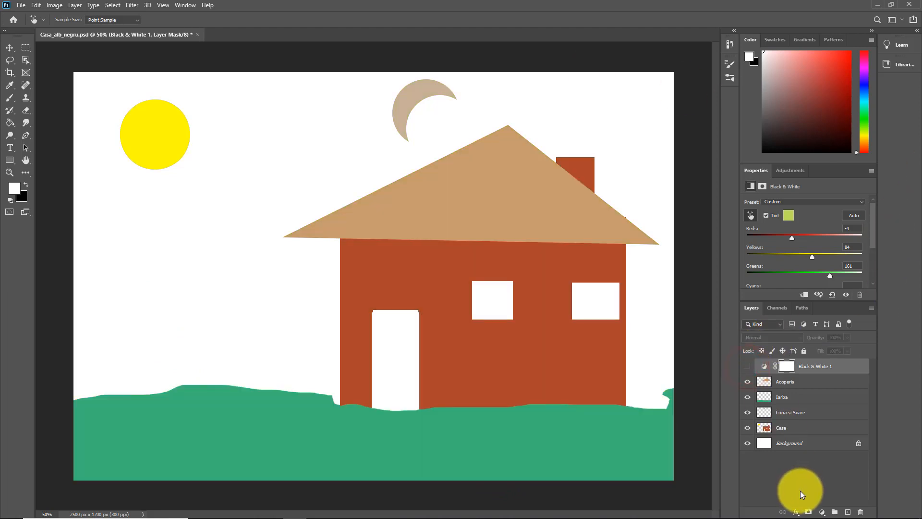
pyautogui.click(748, 366)
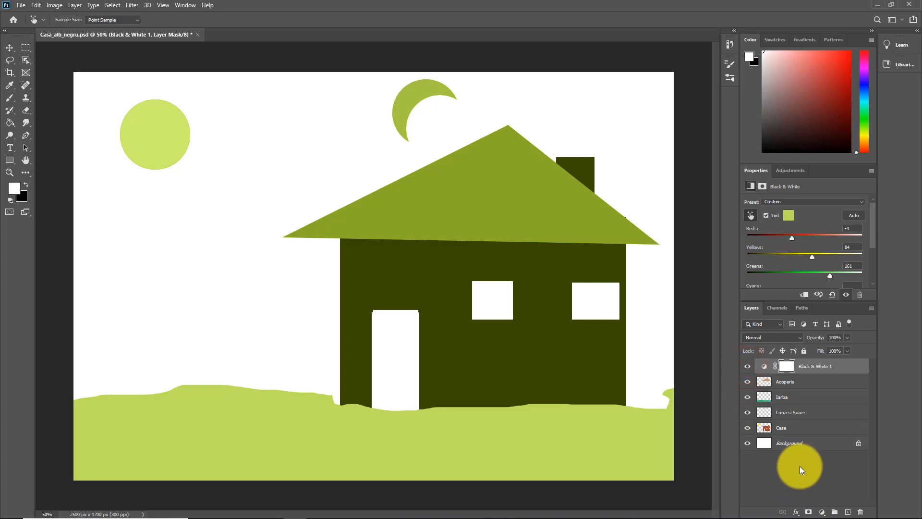
pyautogui.click(747, 367)
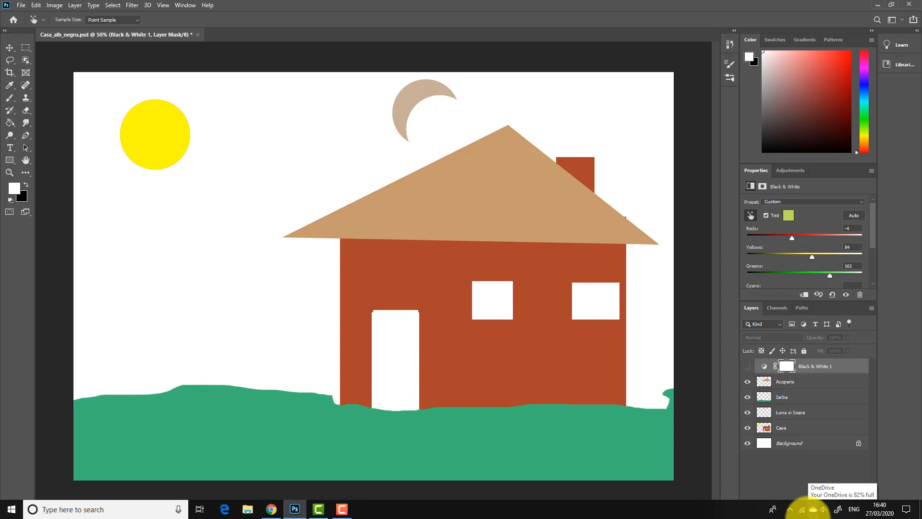
pyautogui.click(747, 366)
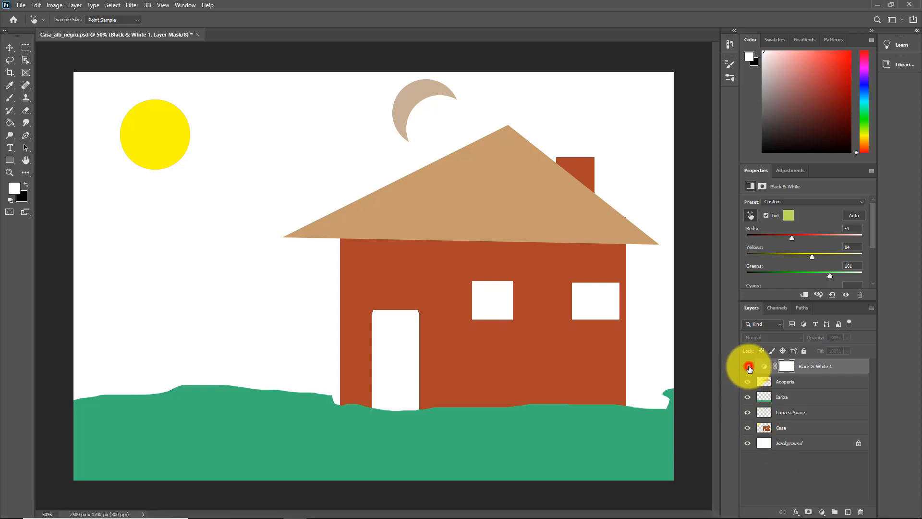